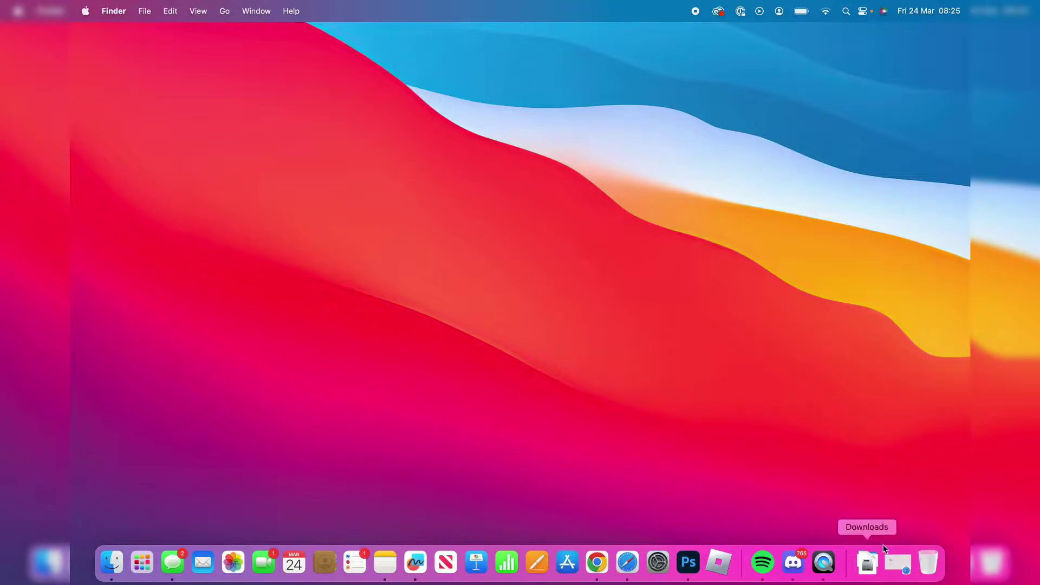
- Google 'the sims 4' in Safari and open the official EA Sims 4 result
left_click(896, 566)
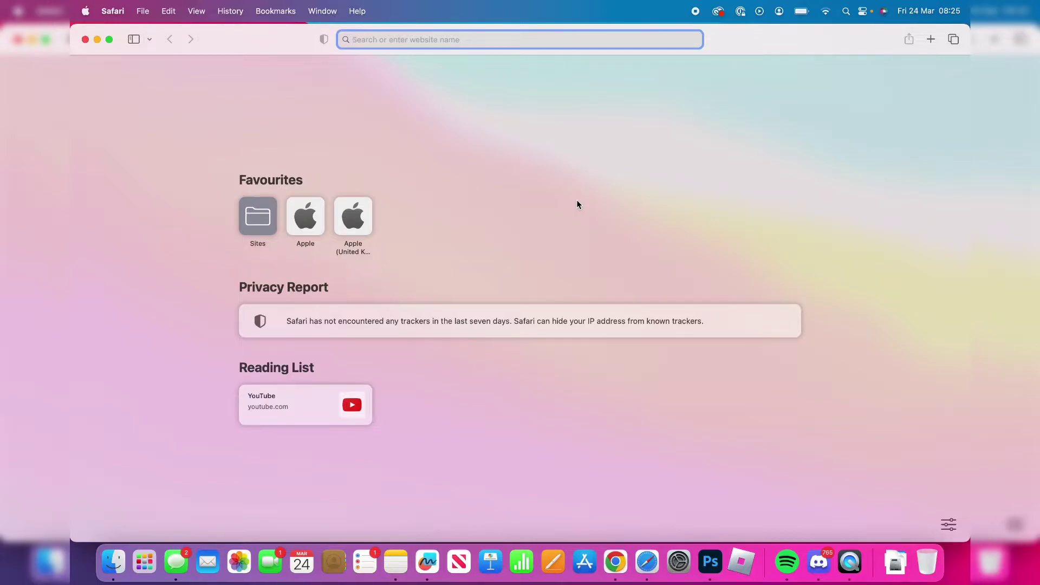
type("the sims 4")
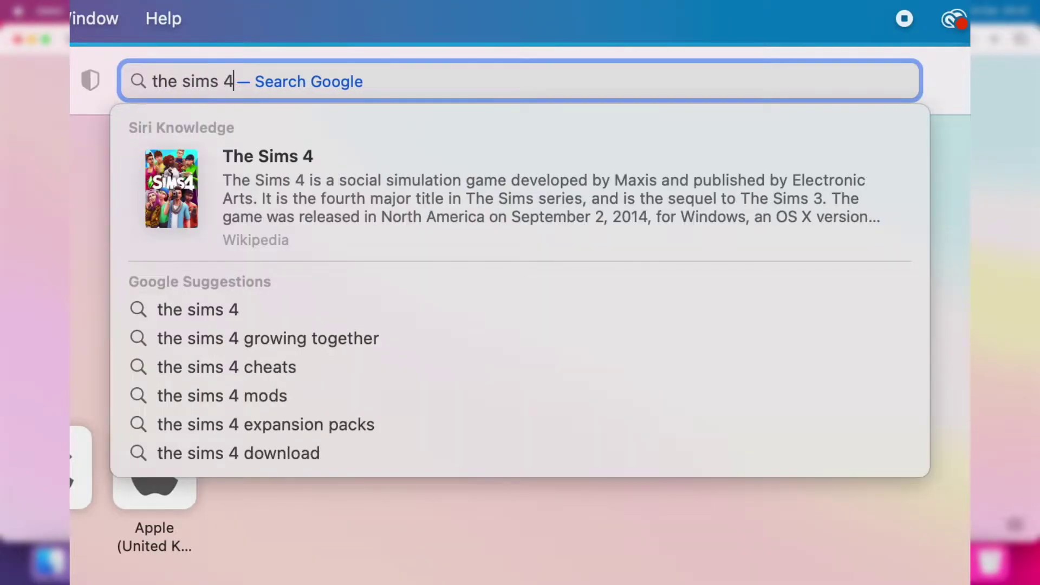
key("Return")
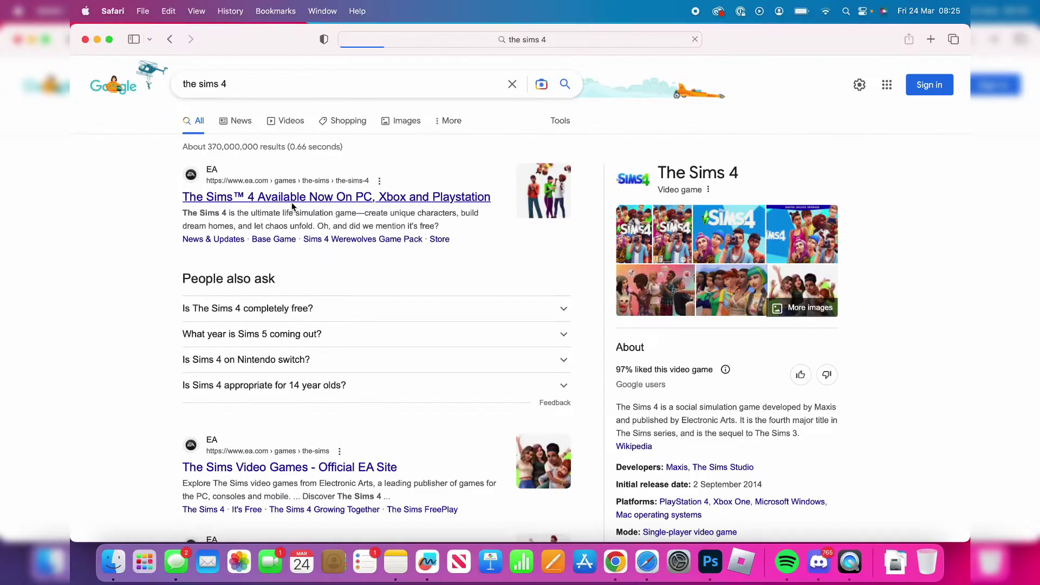
left_click(355, 281)
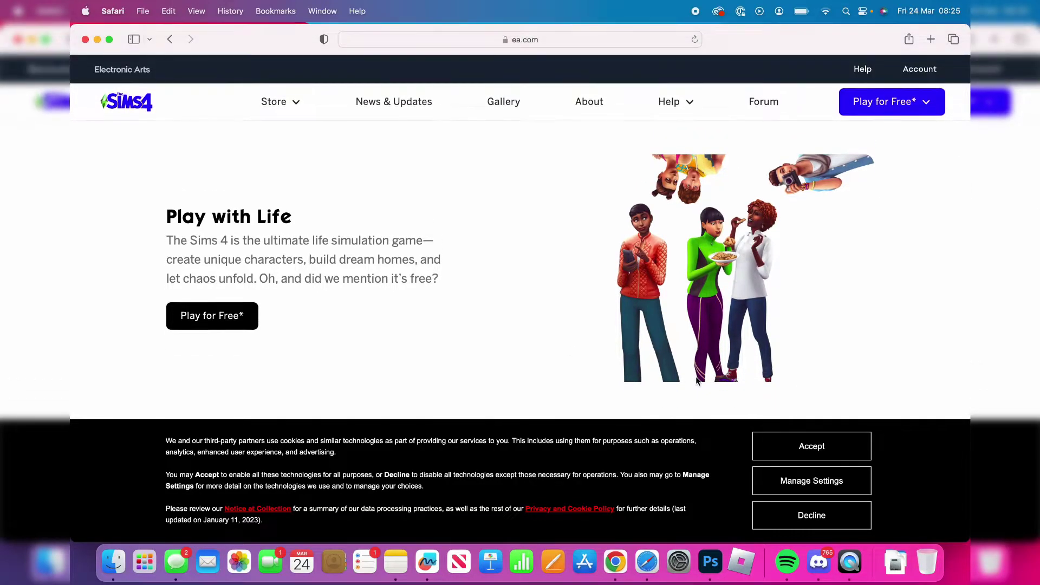
- Accept the cookie notice on EA's Sims 4 page
left_click(808, 446)
scroll(758, 411, "down", 5)
scroll(653, 323, "up", 5)
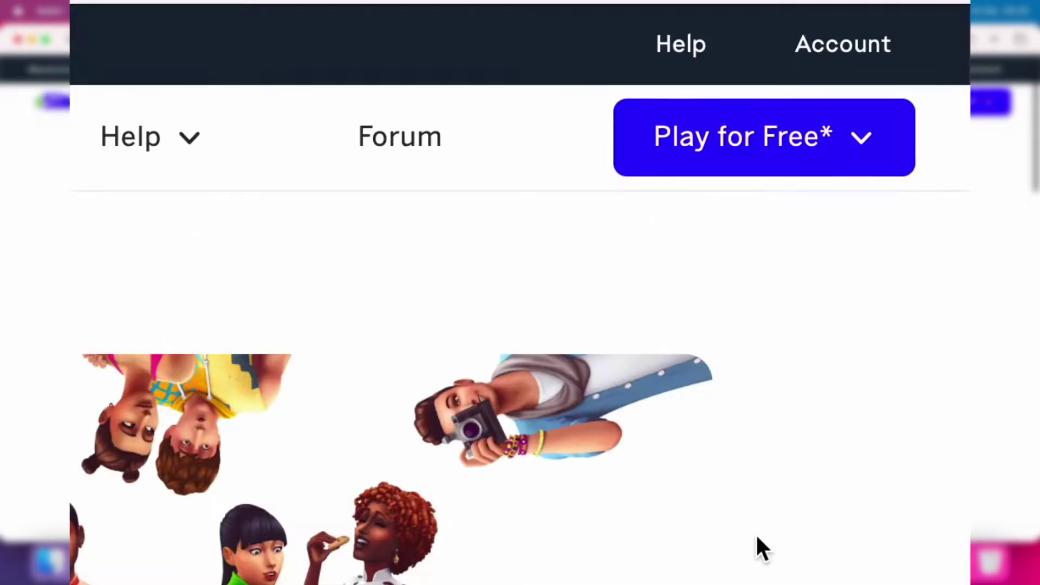
- Choose Origin for Mac under Play for Free, then request the Download Now platform options
left_click(859, 144)
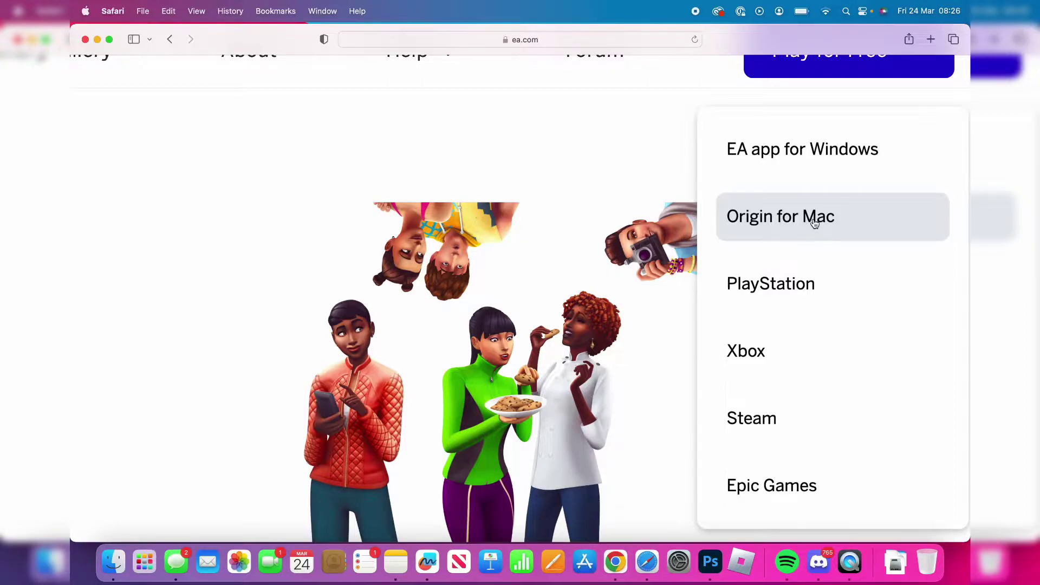
left_click(814, 222)
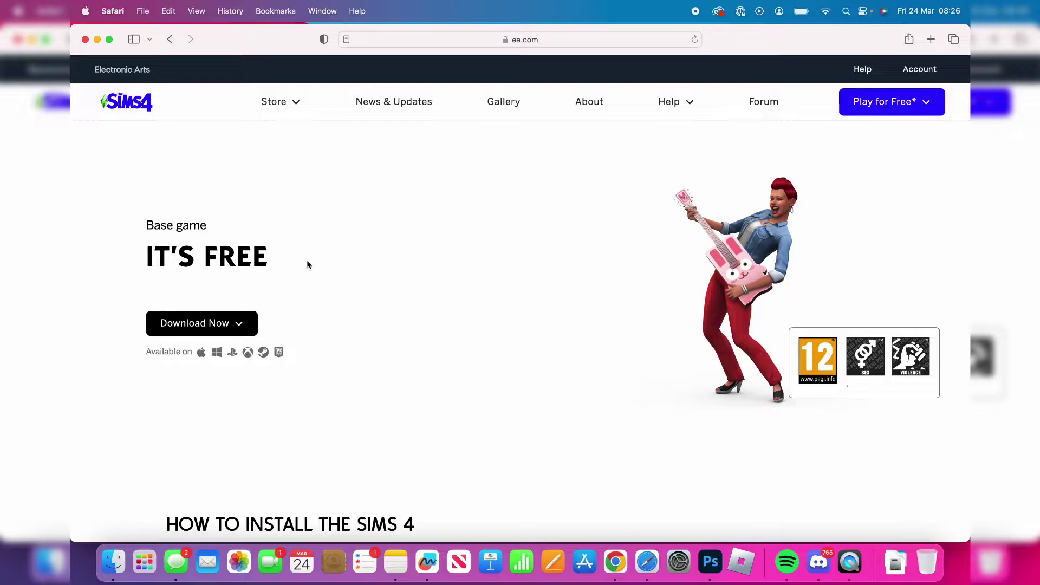
scroll(307, 264, "down", 1)
left_click(213, 320)
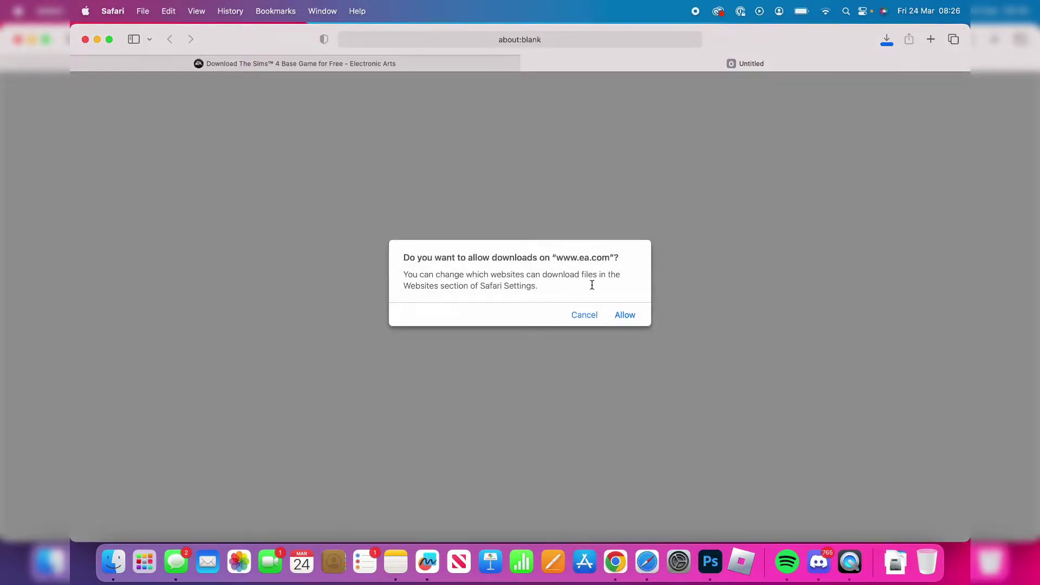
- Allow ea.com downloads, confirm Origin.dmg (115.8 MB) finished, and close Safari
left_click(625, 314)
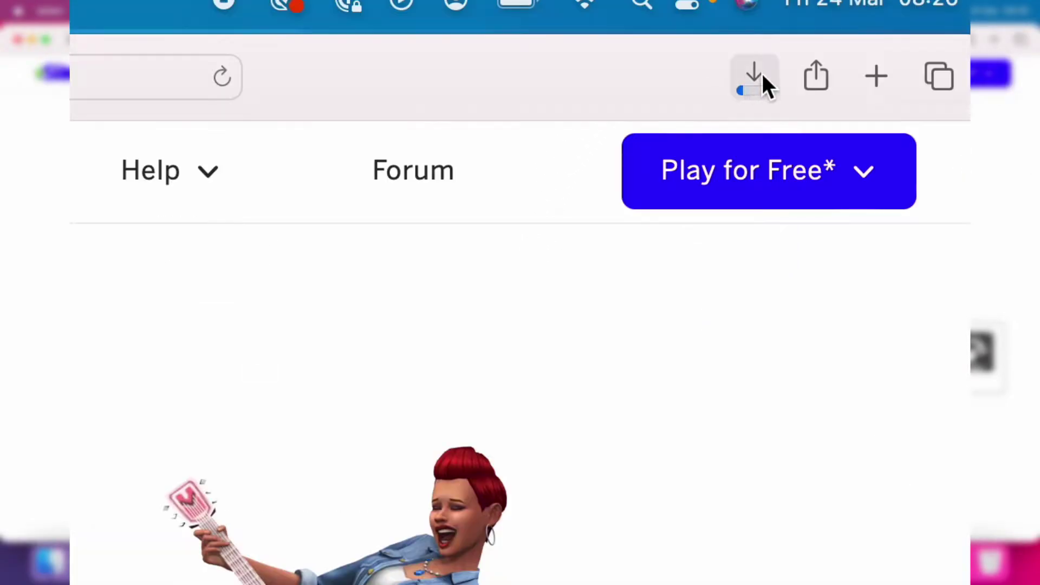
left_click(758, 77)
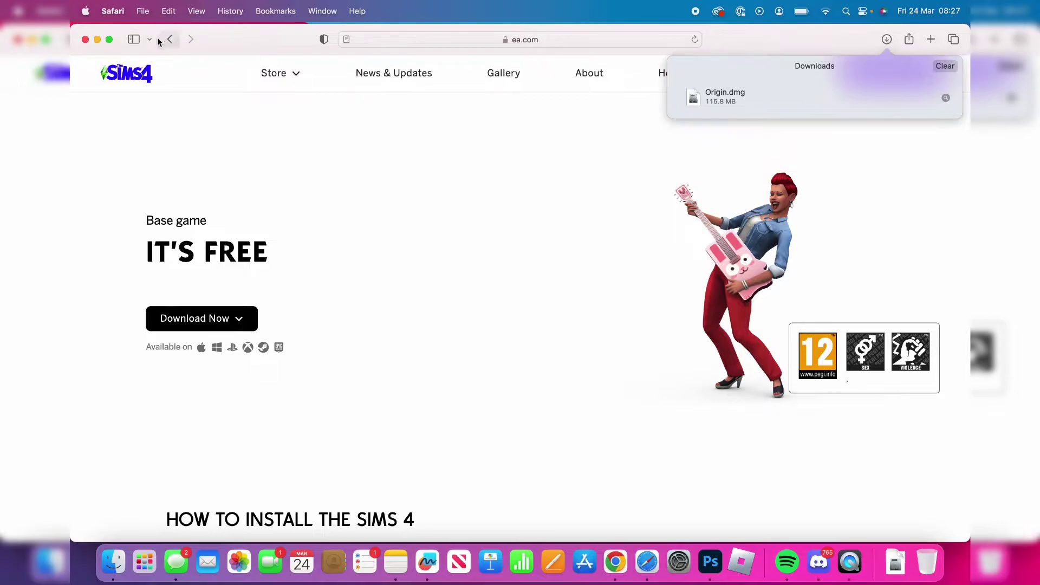
left_click(85, 40)
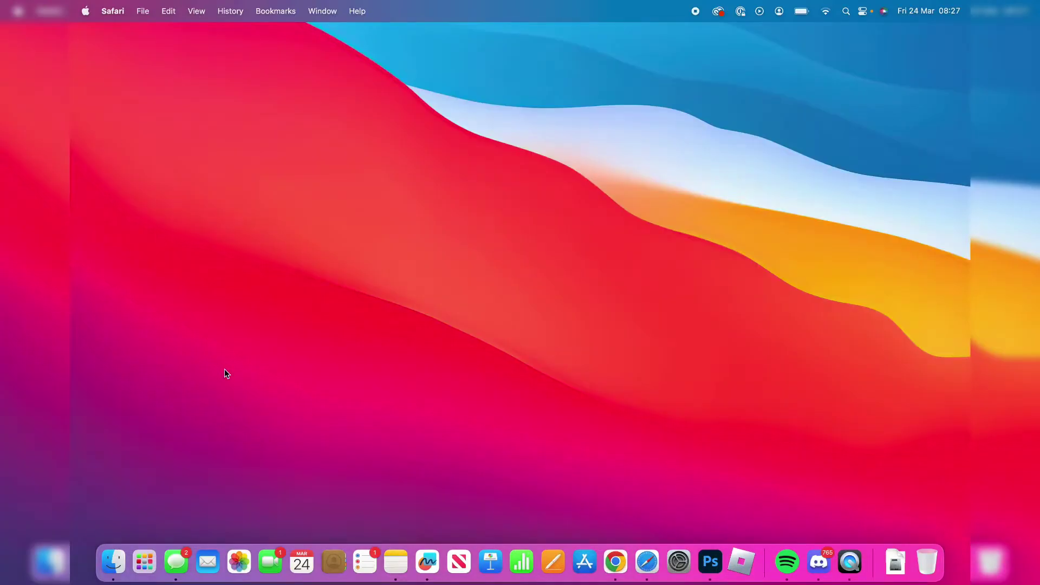
- Open Origin.dmg from Downloads and drag the Origin app into the Applications folder
left_click(122, 580)
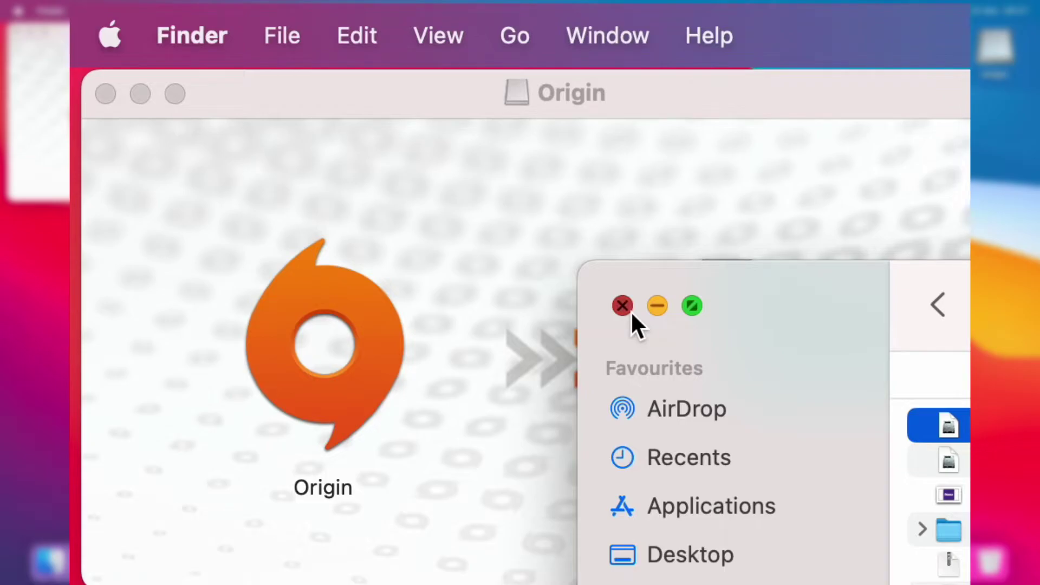
left_click(629, 309)
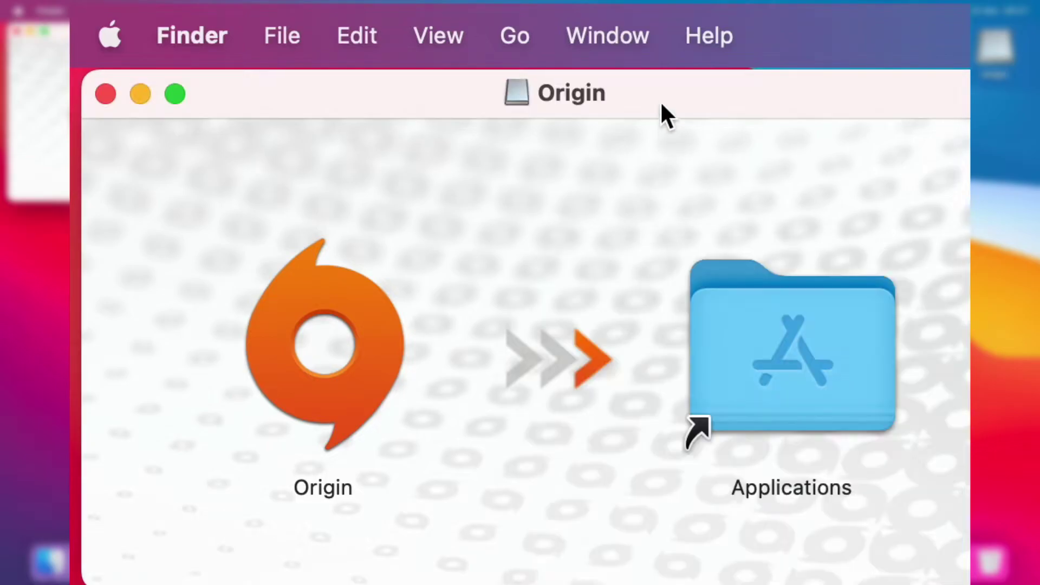
left_click_drag(275, 28, 510, 150)
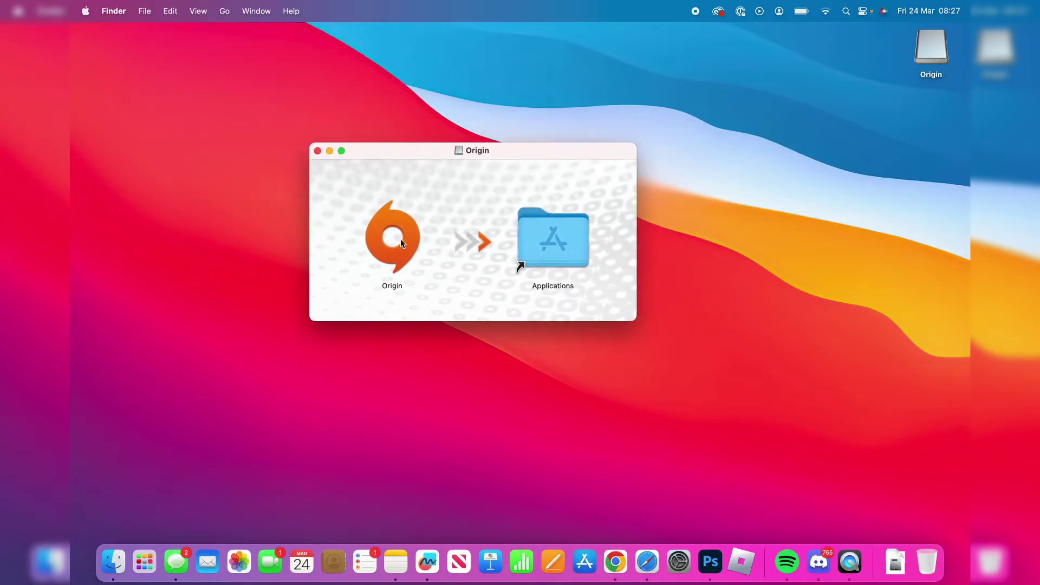
left_click(406, 244)
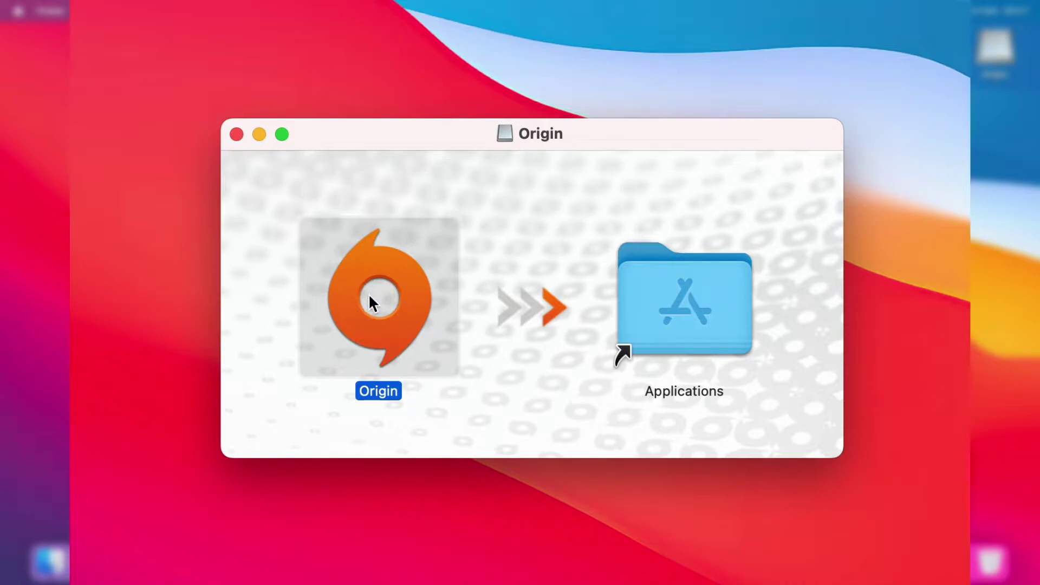
left_click_drag(369, 298, 707, 324)
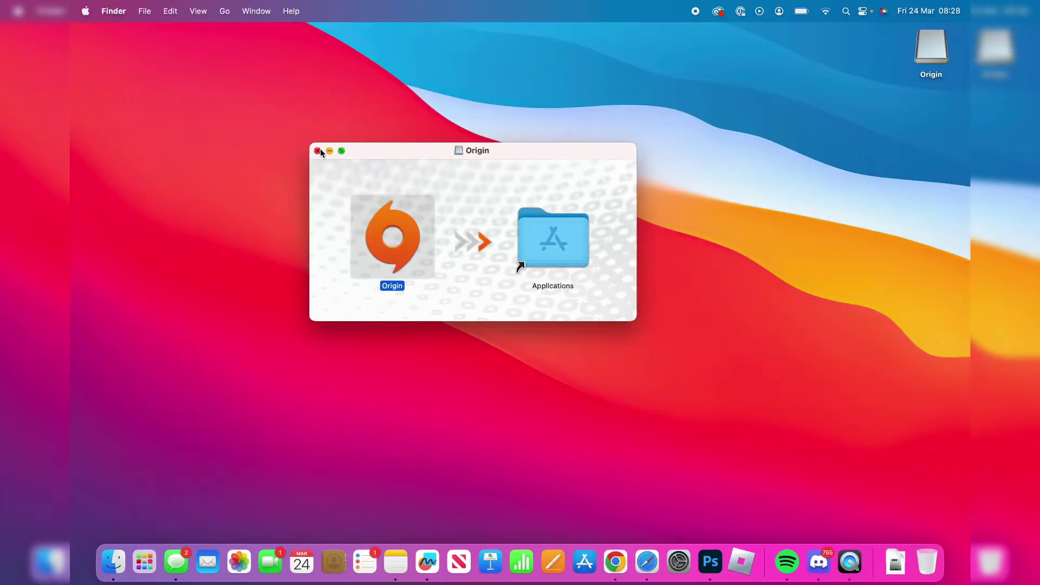
- Close the disk window, launch Origin through Spotlight and confirm the downloaded-app warning
left_click(236, 133)
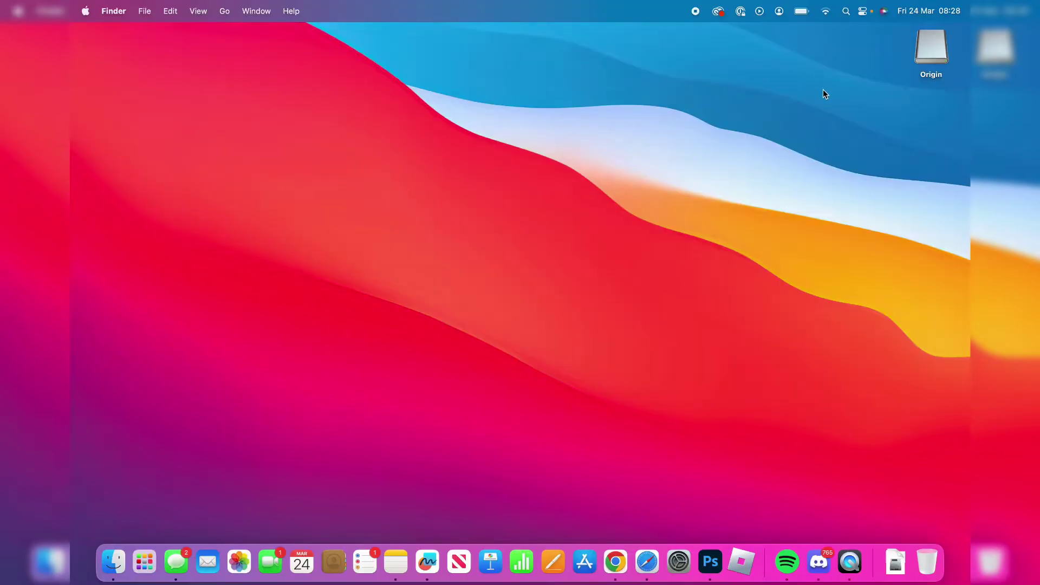
key("super+space")
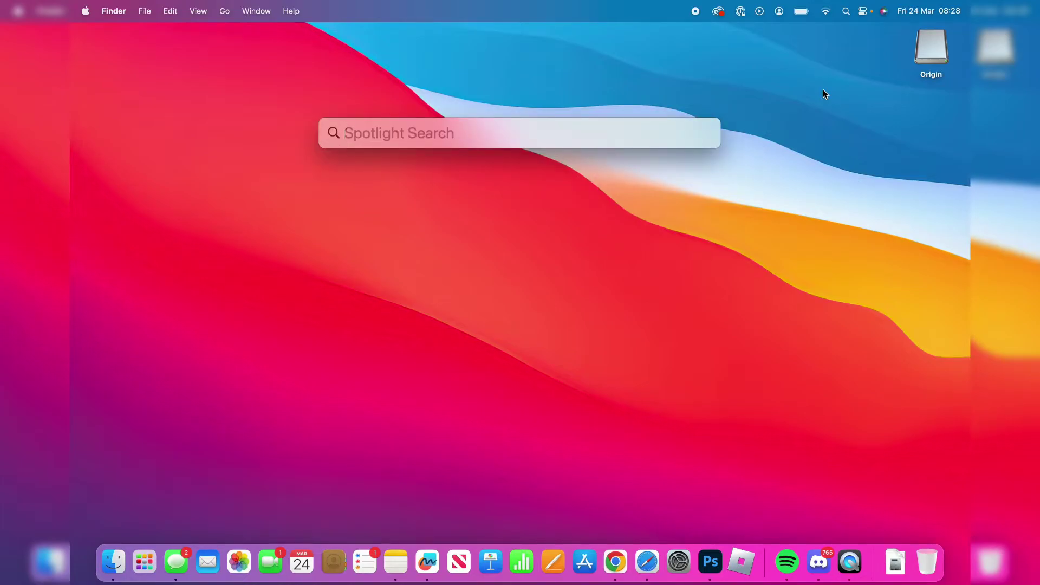
type("origin")
key("Return")
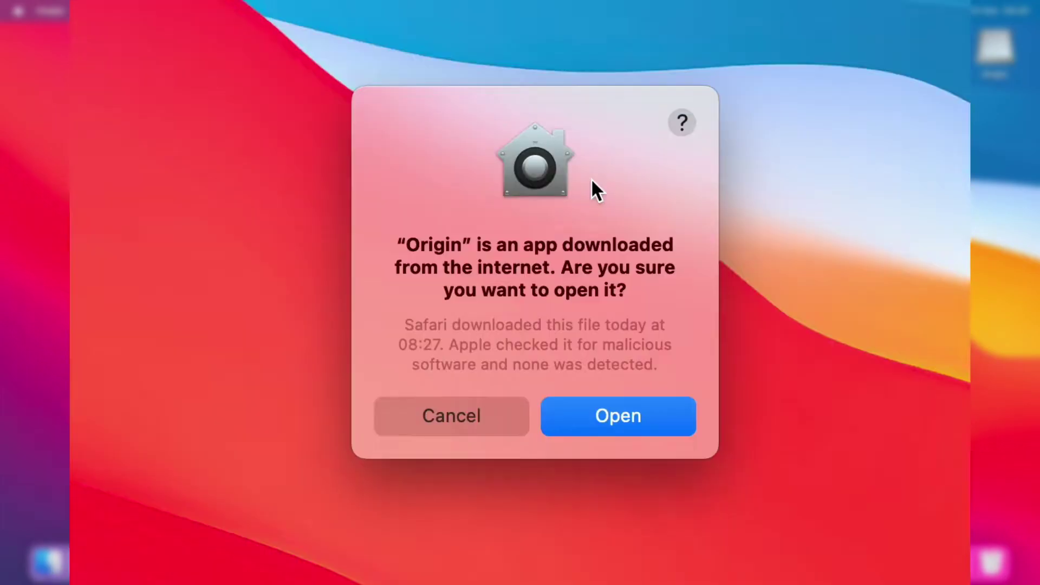
left_click(638, 435)
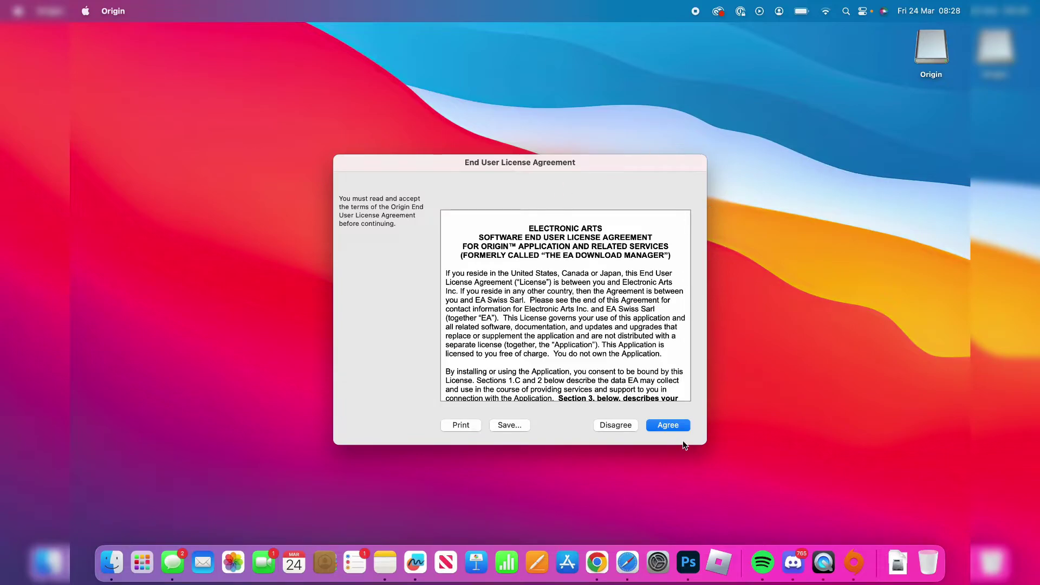
- Accept the Origin licence, authorise its helper tool, and disable open-at-login and hardware sharing
left_click(669, 426)
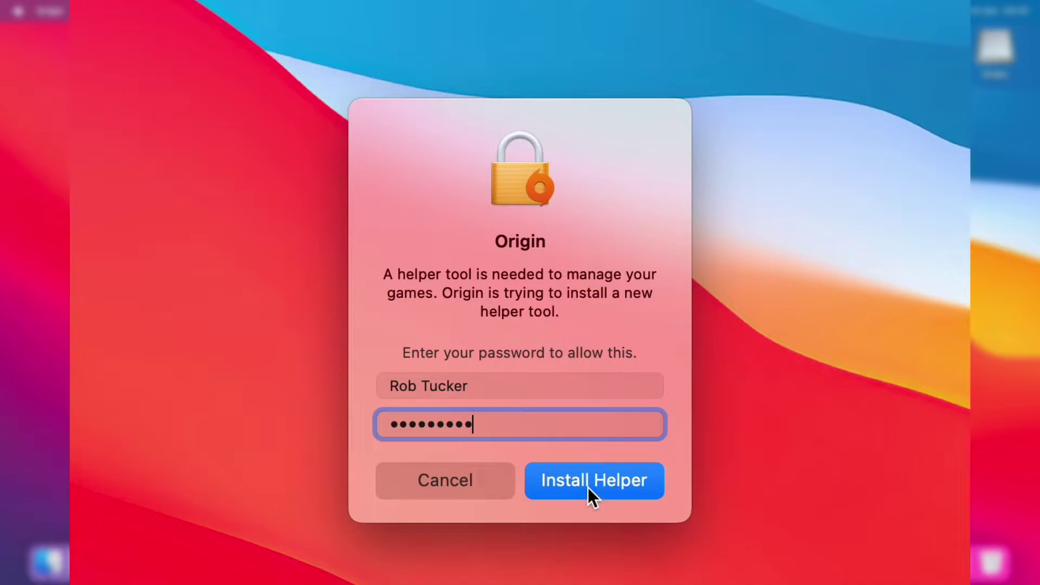
left_click(587, 486)
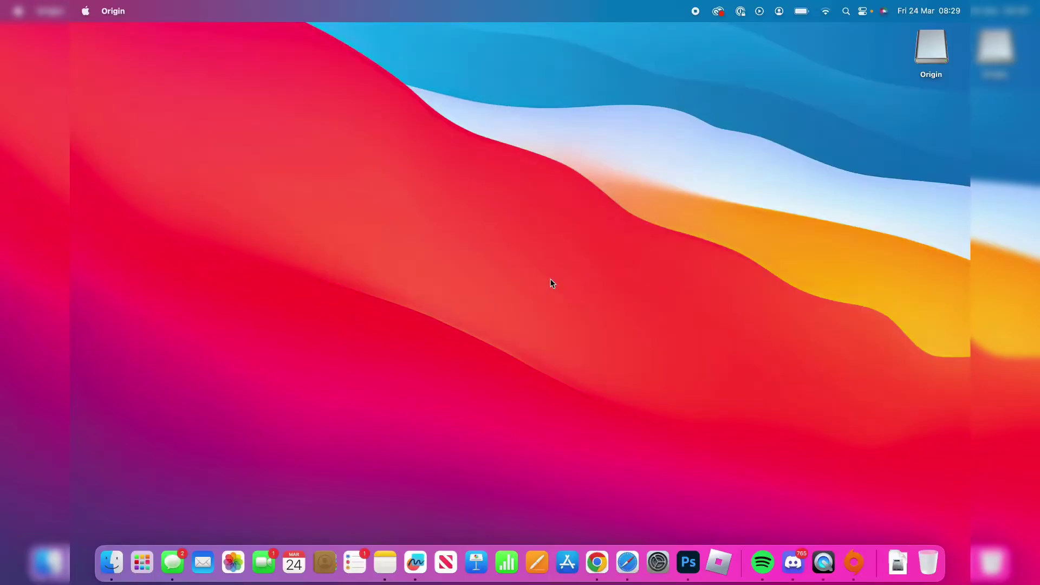
left_click_drag(530, 183, 551, 139)
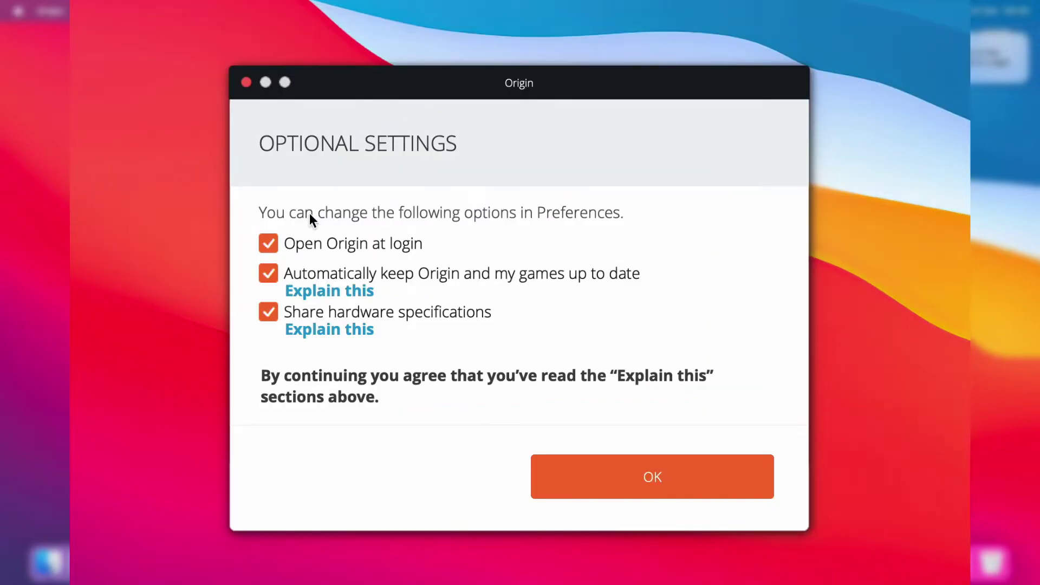
left_click(266, 245)
left_click(268, 311)
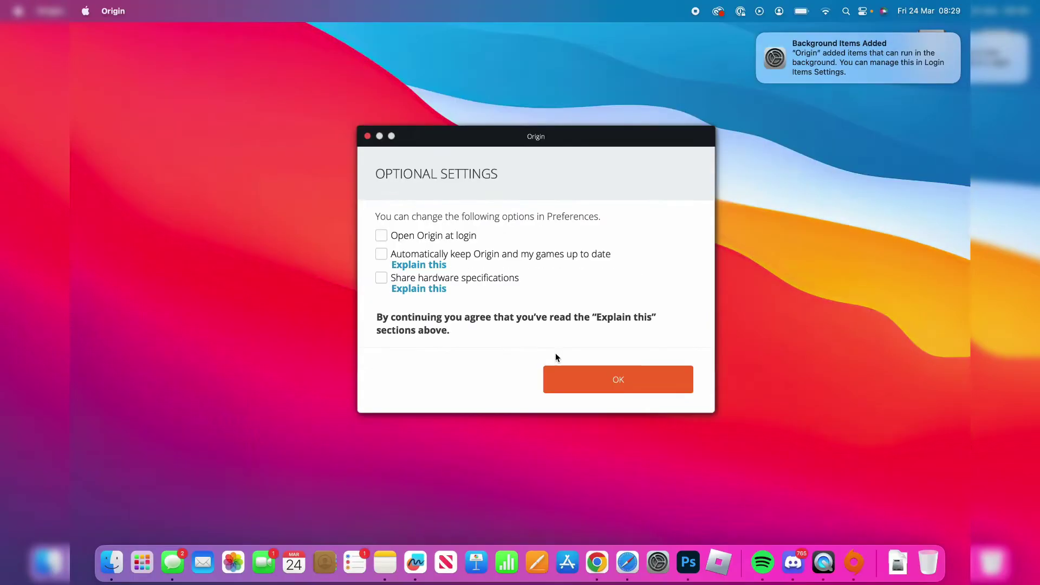
left_click(574, 471)
- Sign in with an existing EA account and save United Kingdom as the store country
left_click_drag(561, 109, 566, 73)
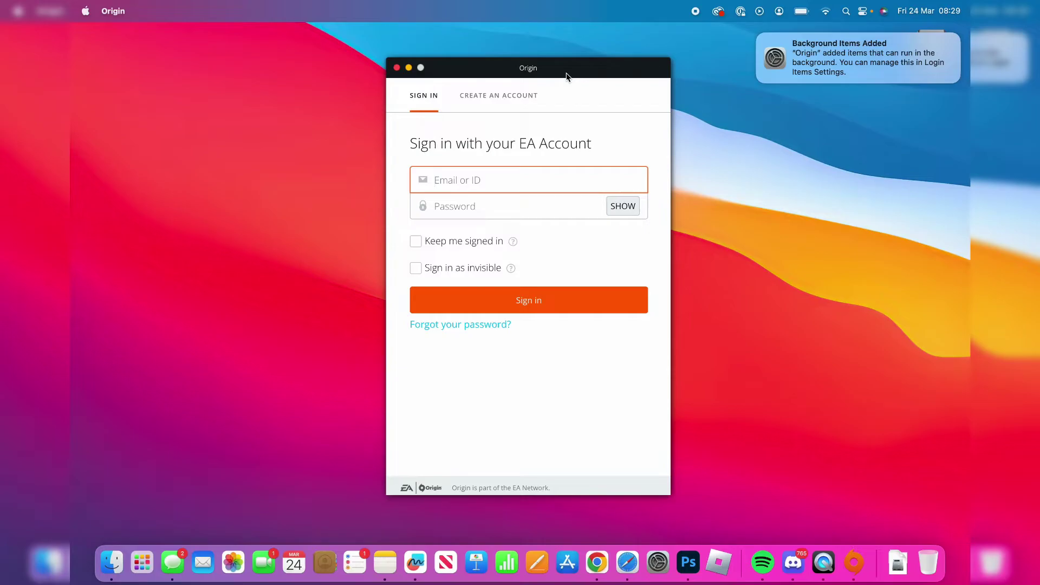
left_click(535, 95)
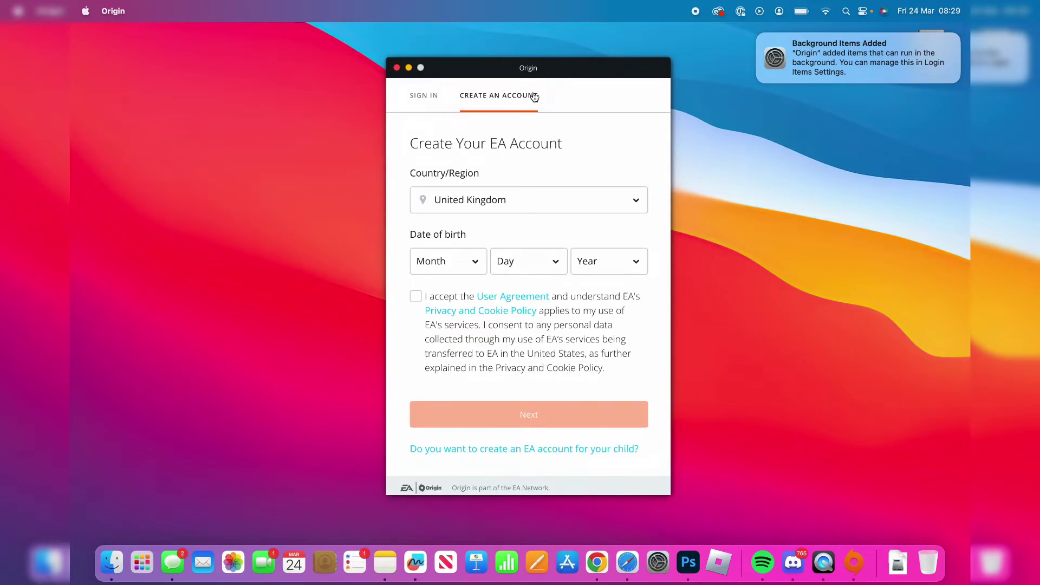
left_click(430, 98)
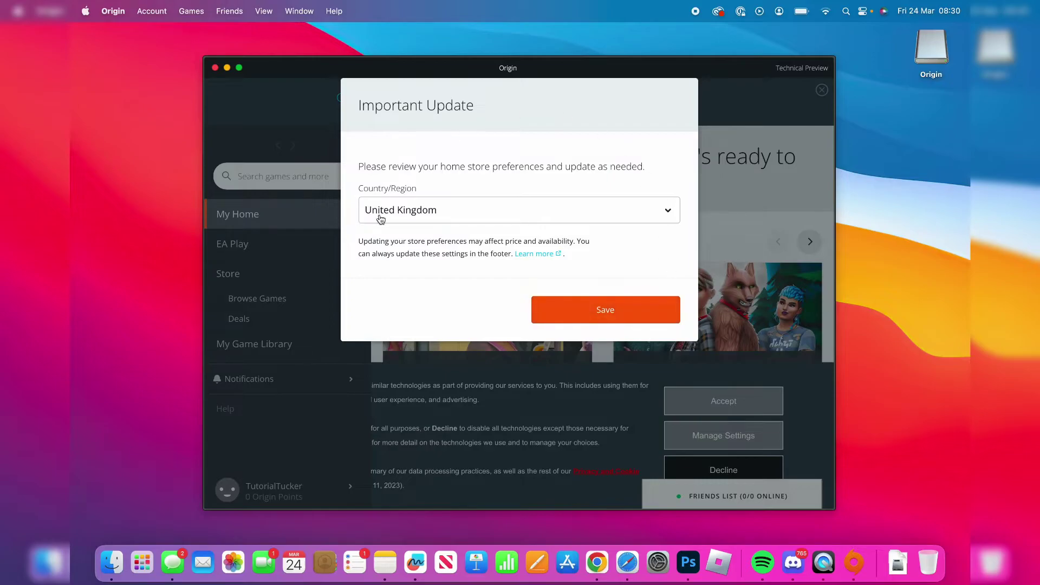
left_click(585, 312)
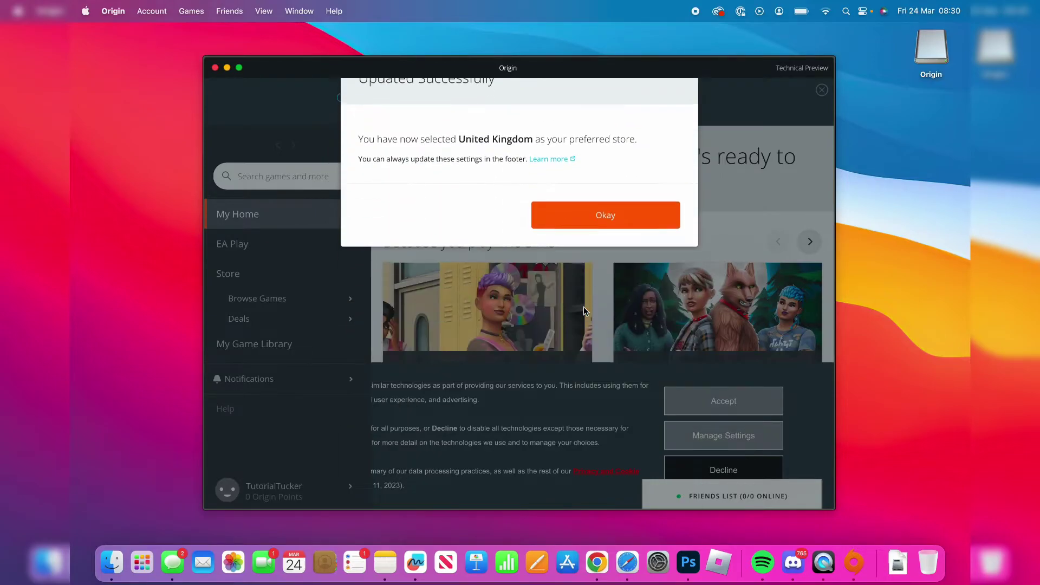
left_click(609, 236)
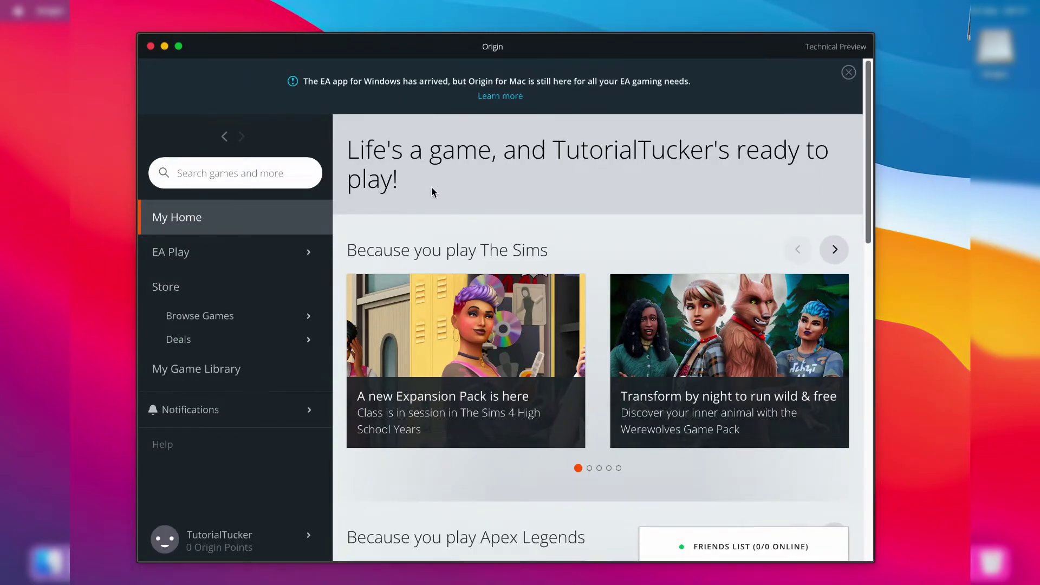
- Go to The Sims 4 store page via Store > Browse Games > The Sims
mouse_move(307, 311)
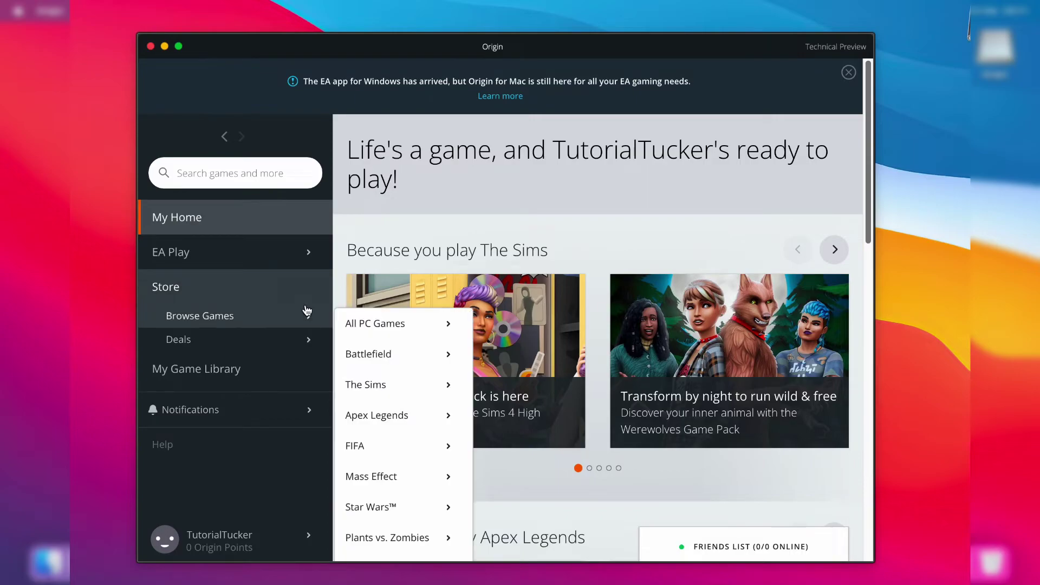
mouse_move(383, 358)
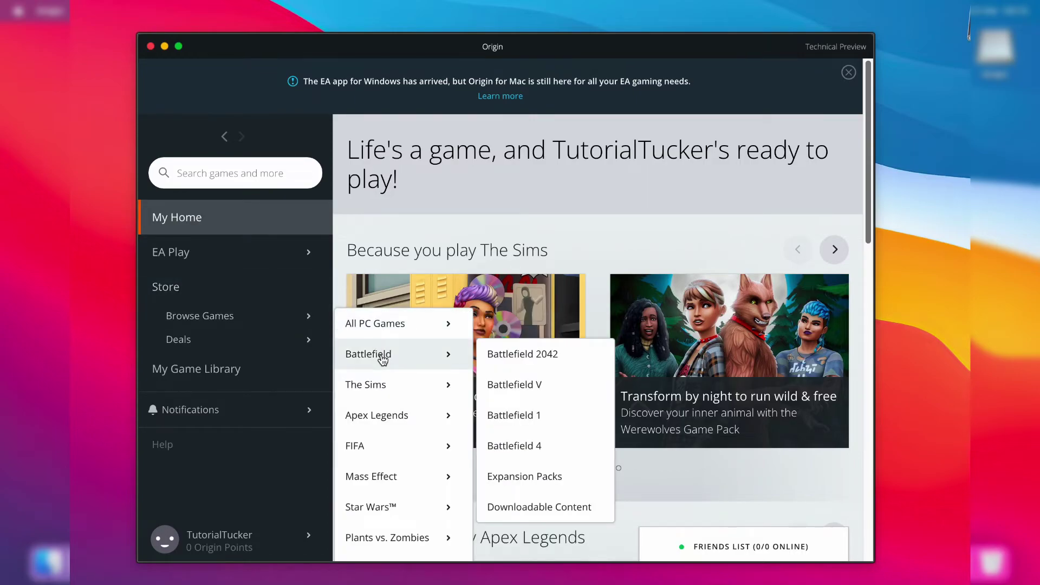
mouse_move(382, 386)
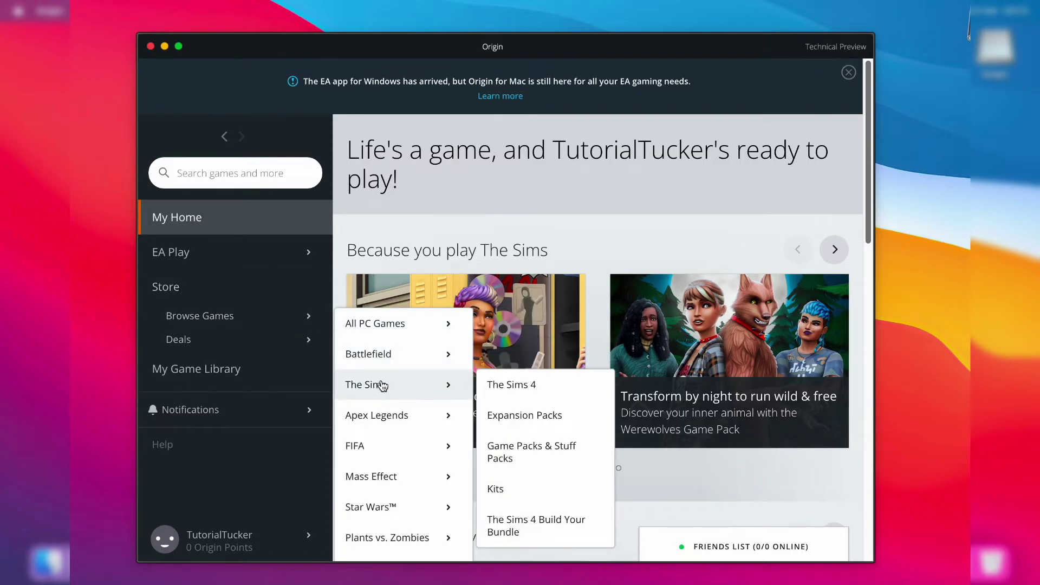
left_click(495, 386)
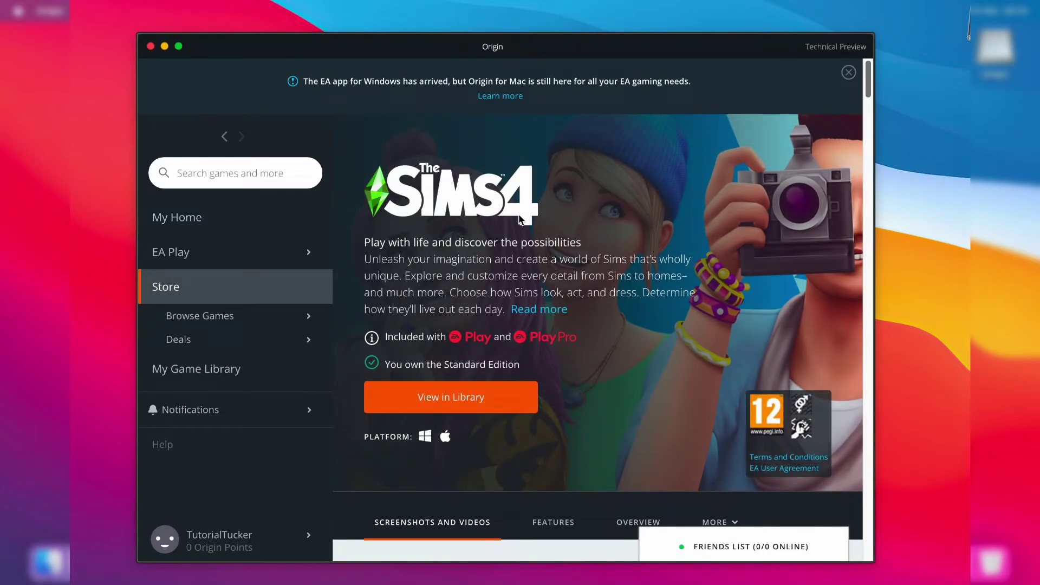
scroll(519, 218, "down", 2)
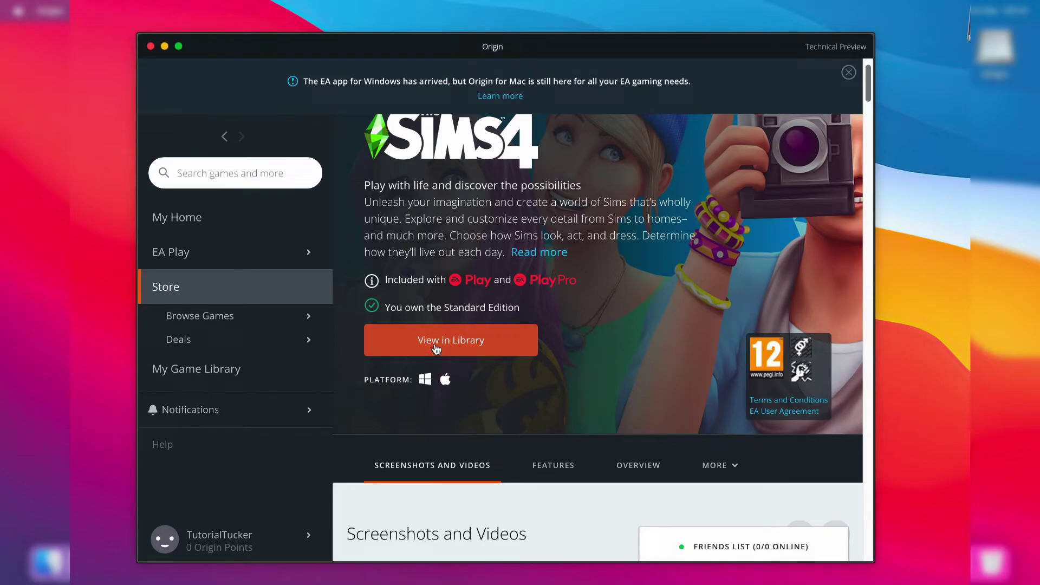
- Search the store for 'sims 4' and view all 72 results
scroll(496, 206, "up", 2)
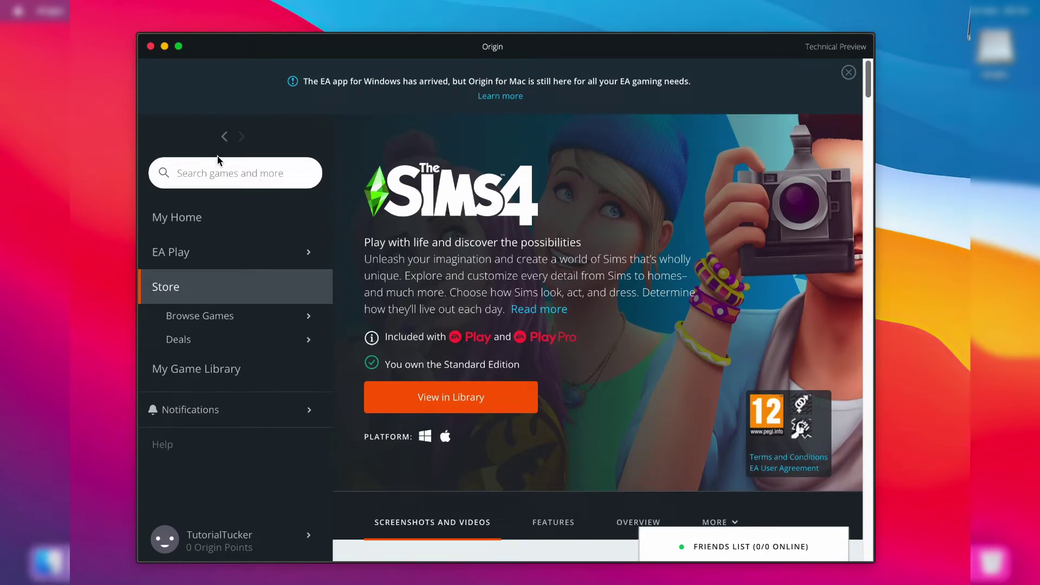
left_click(263, 177)
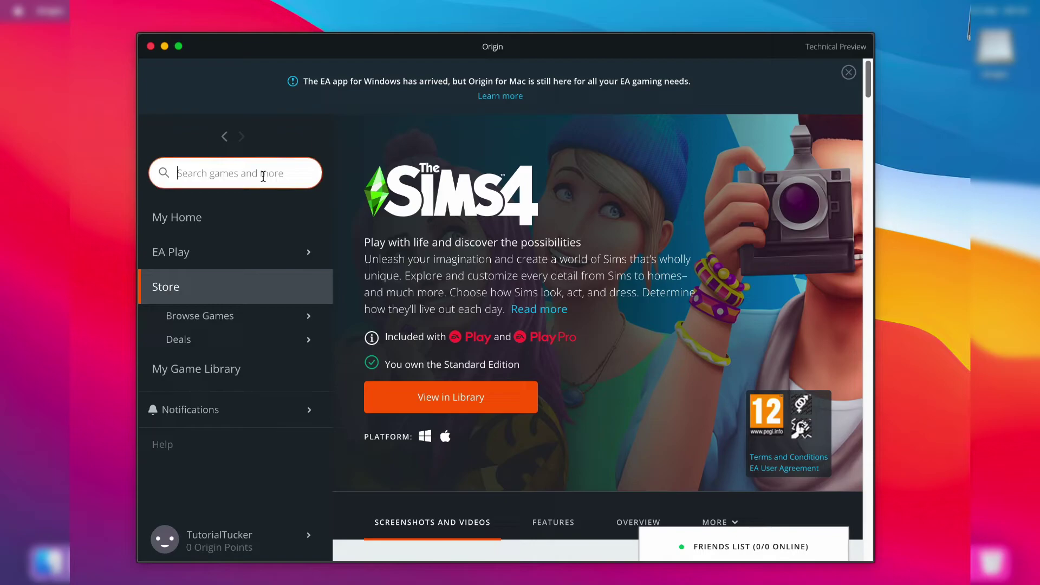
type("sims 4")
key("Return")
scroll(605, 254, "down", 2)
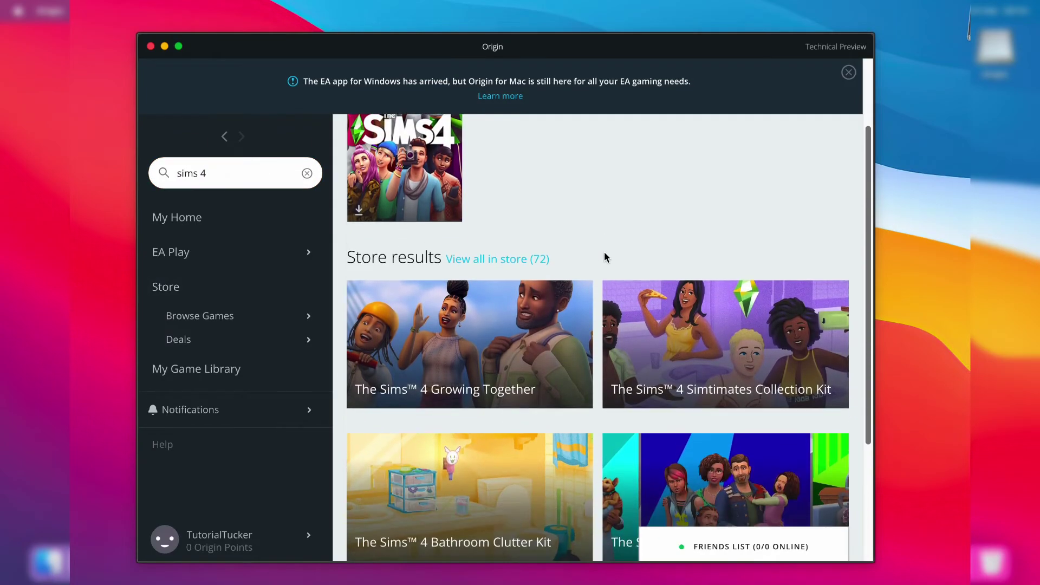
scroll(518, 269, "up", 2)
left_click(517, 269)
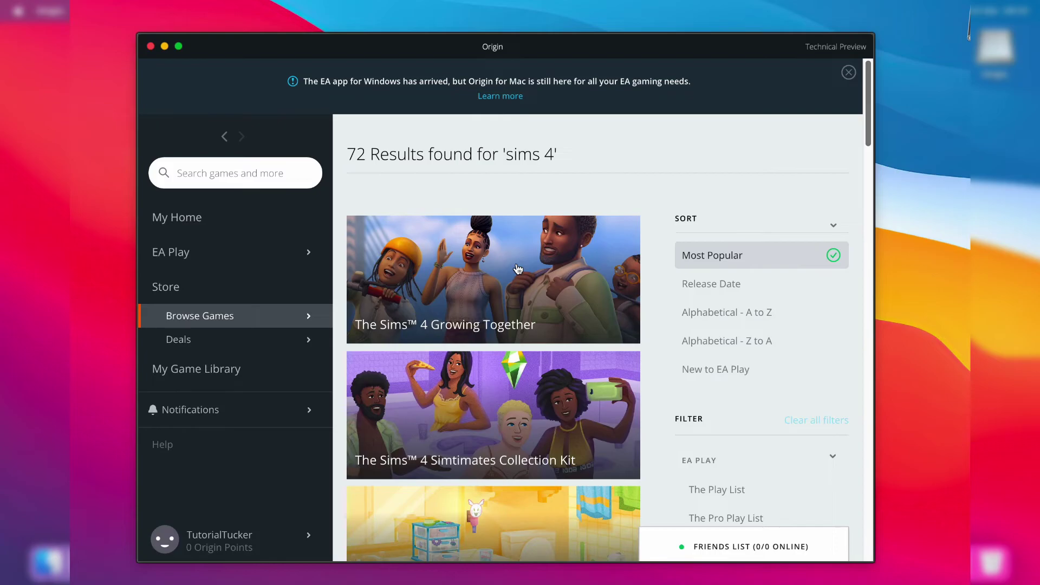
- Filter the results by Game Type to Base Games, leaving only The Sims 4
scroll(517, 269, "down", 6)
scroll(736, 173, "up", 6)
scroll(735, 173, "down", 2)
scroll(735, 176, "down", 5)
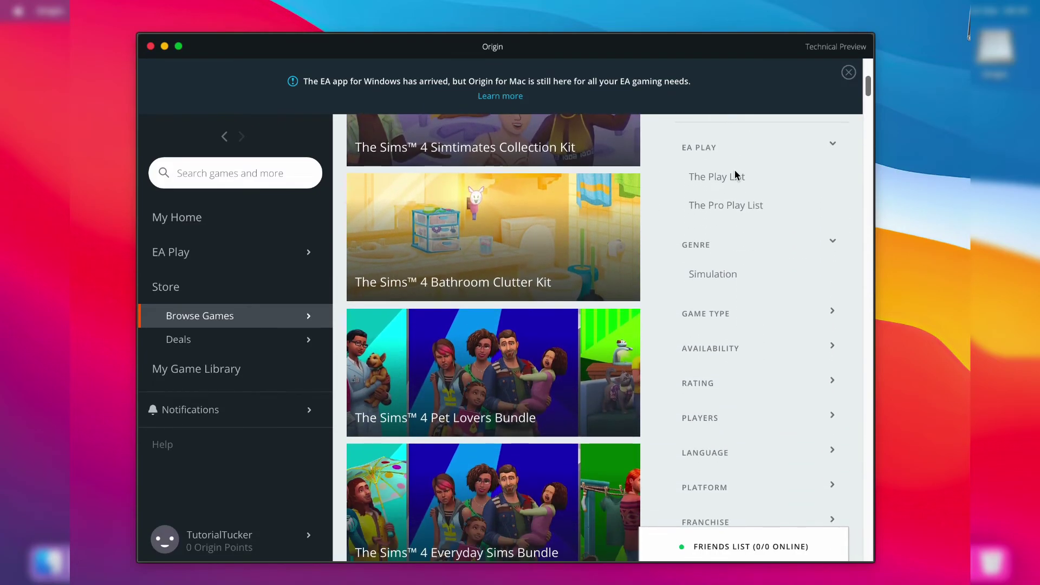
left_click(723, 313)
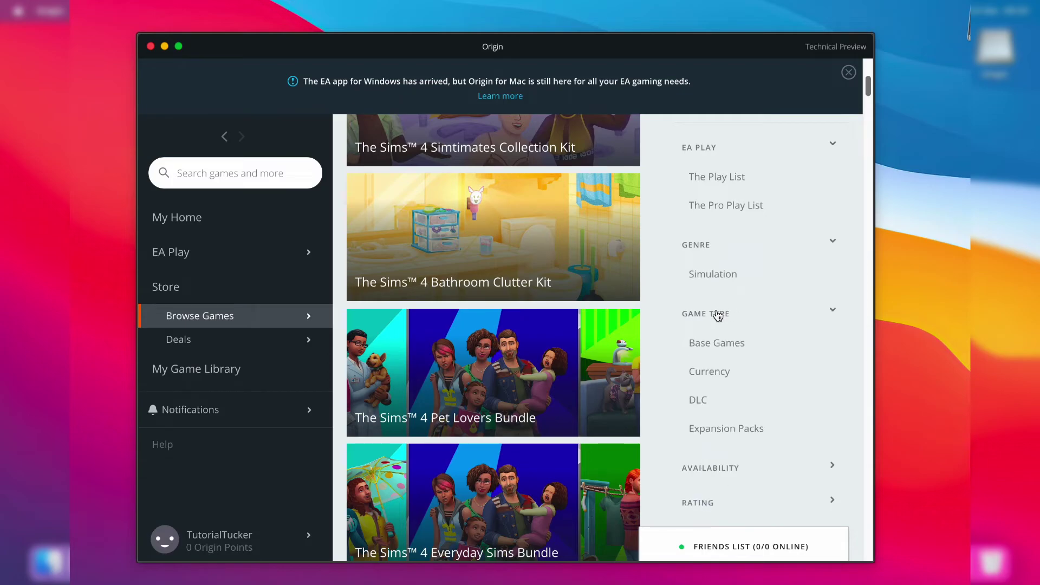
left_click(720, 343)
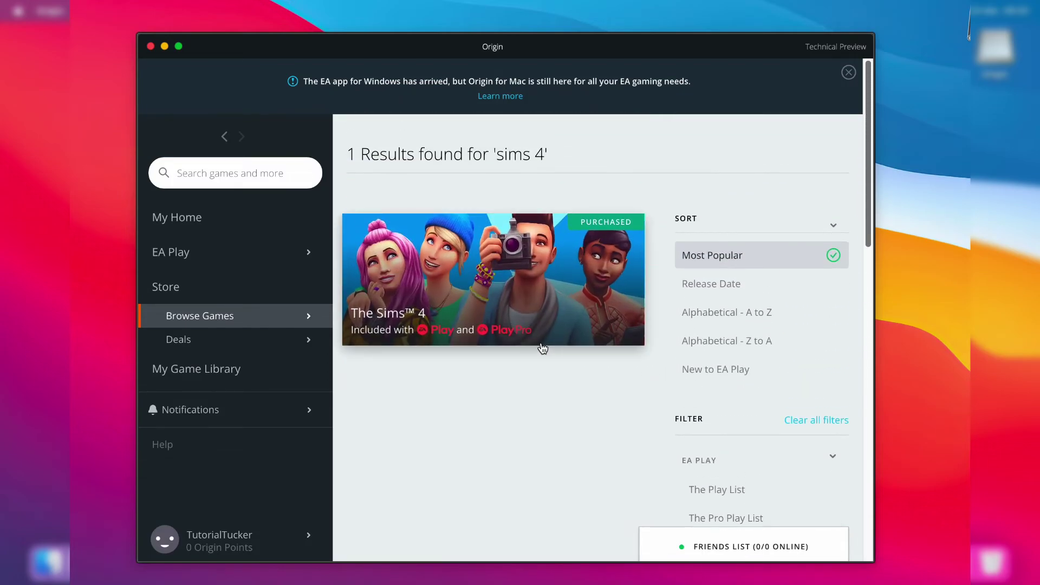
- Download The Sims 4 from the library to the default location, accepting its licence agreement
left_click(530, 244)
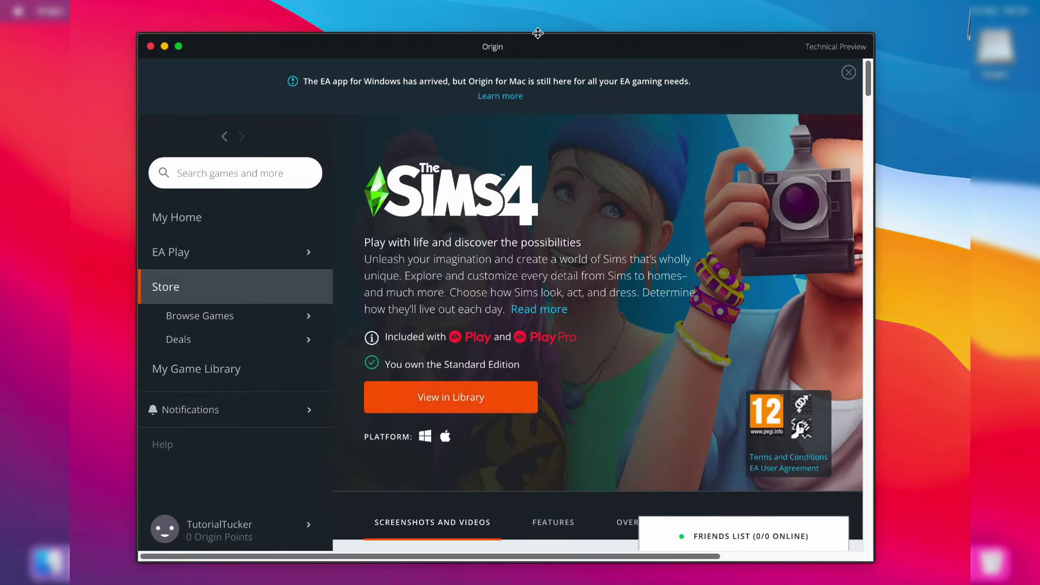
left_click(476, 410)
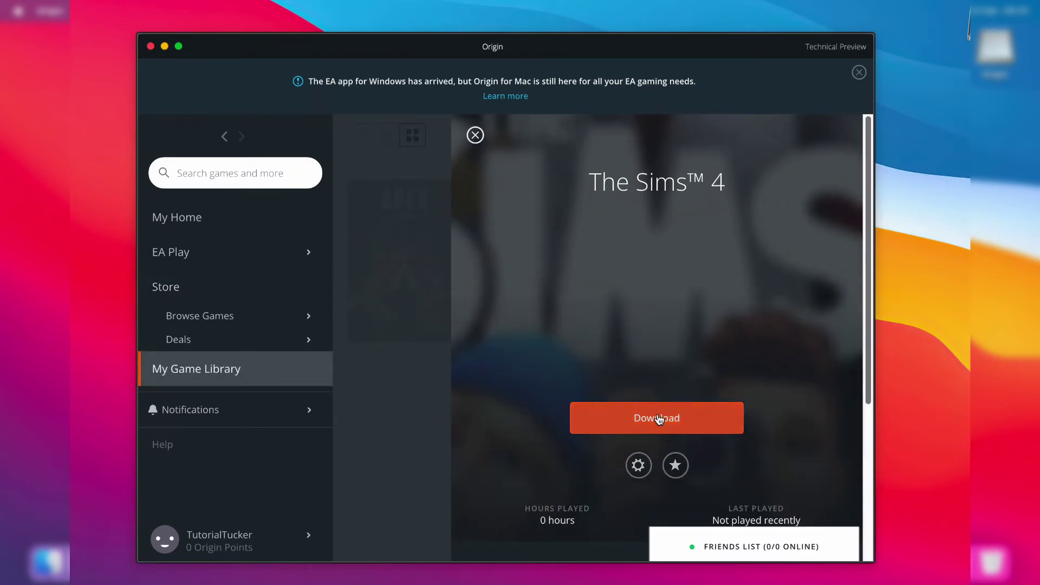
left_click(671, 417)
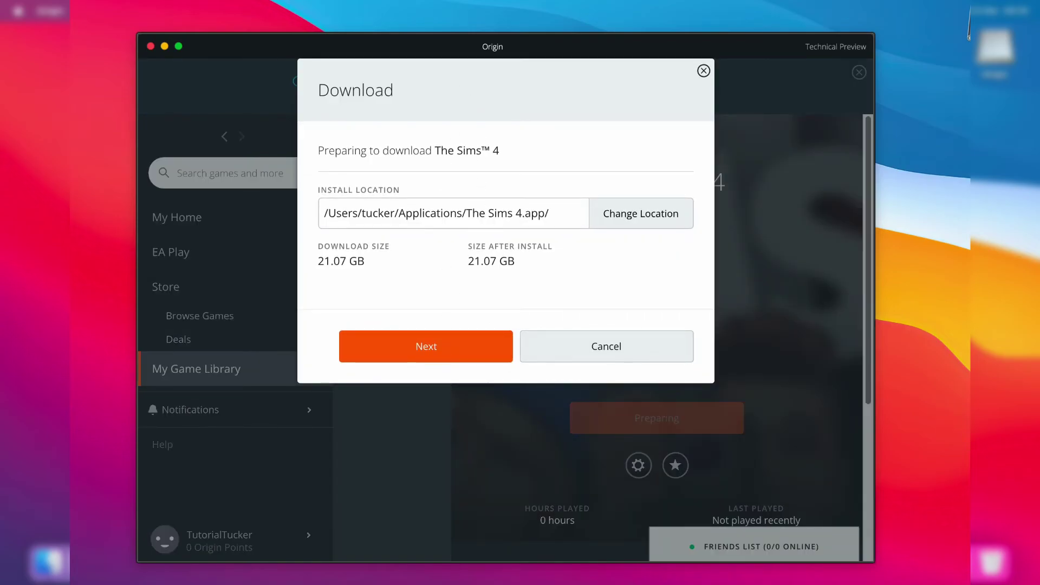
left_click(476, 347)
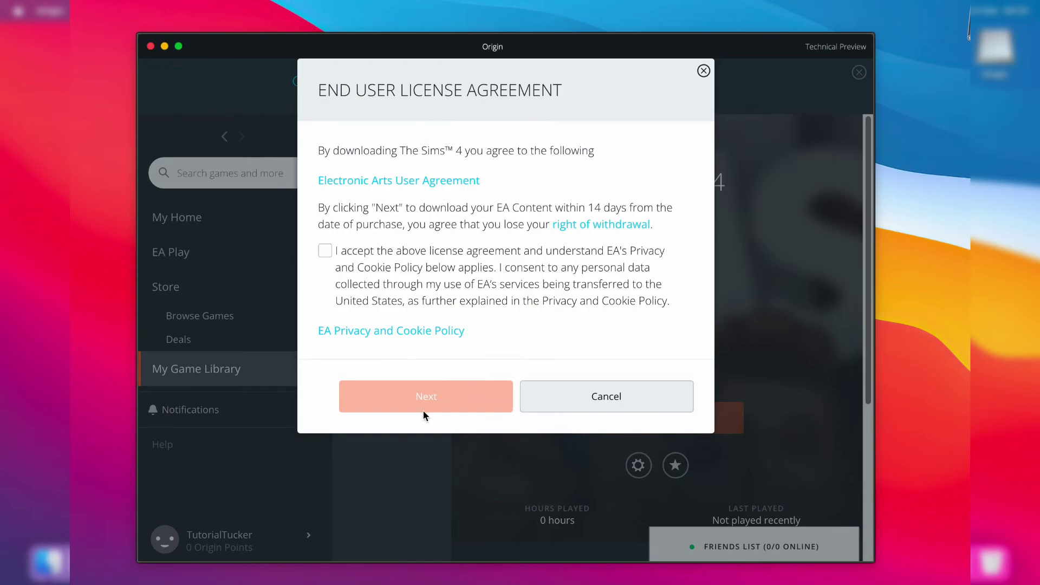
left_click(410, 263)
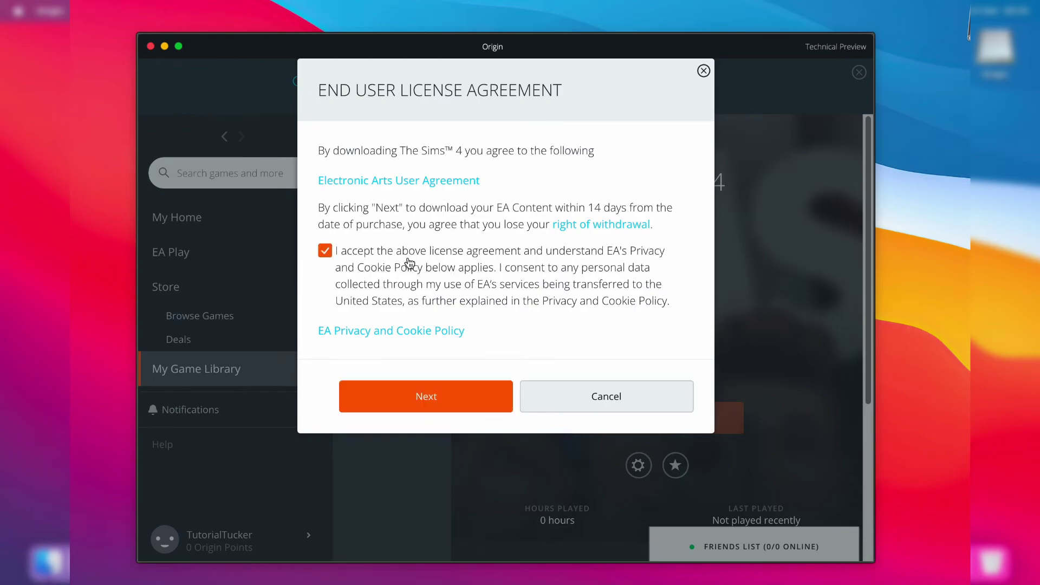
left_click(454, 394)
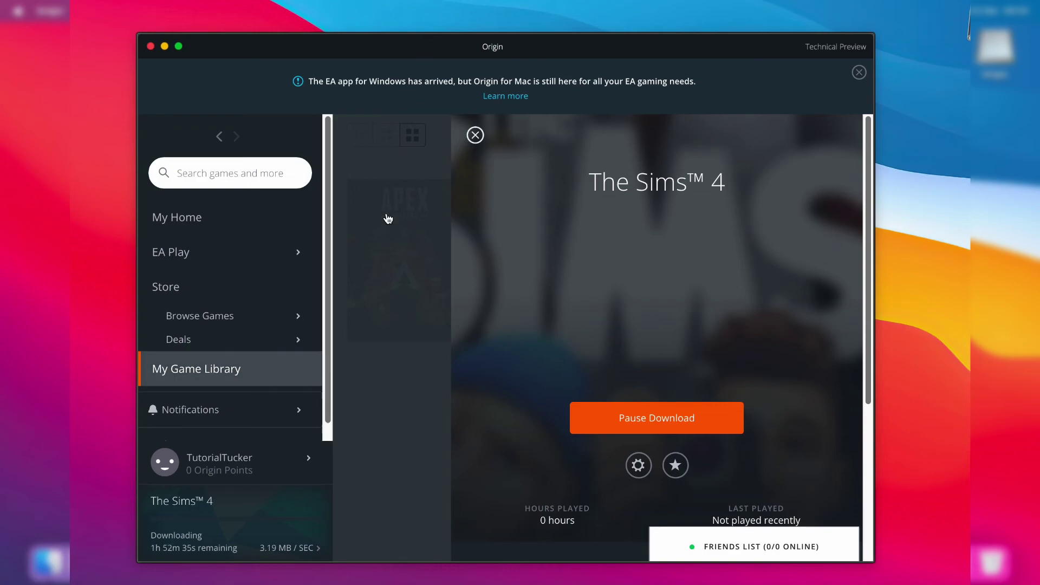
left_click(475, 134)
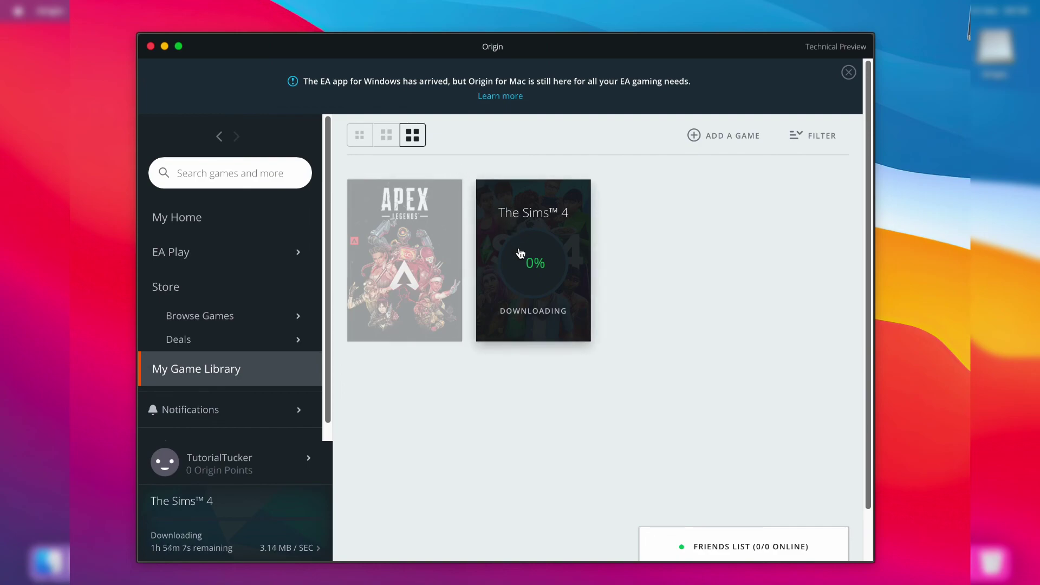
left_click(524, 205)
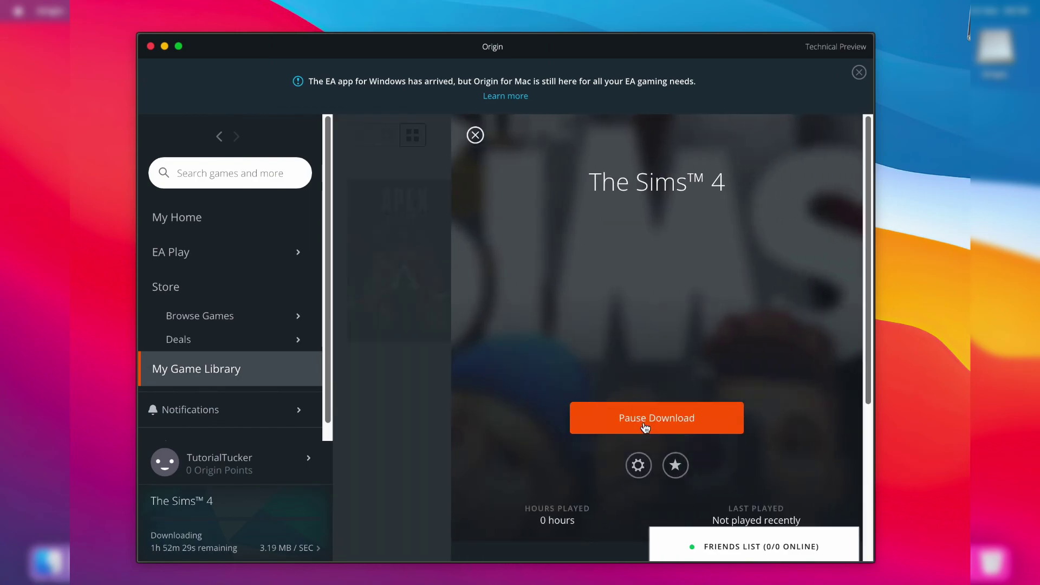